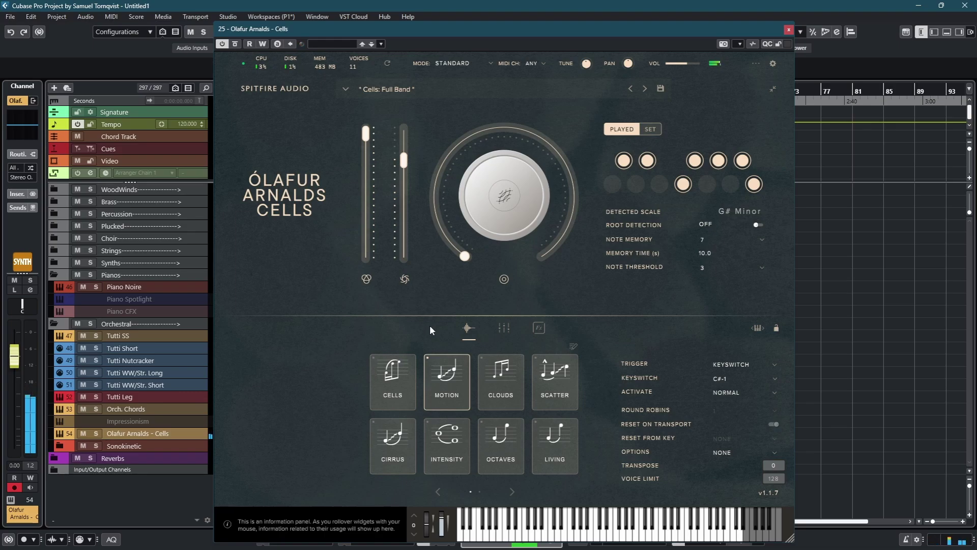
Step: Increase the reverb amount of the Motion technique on the large dial
mouse_move(510, 210)
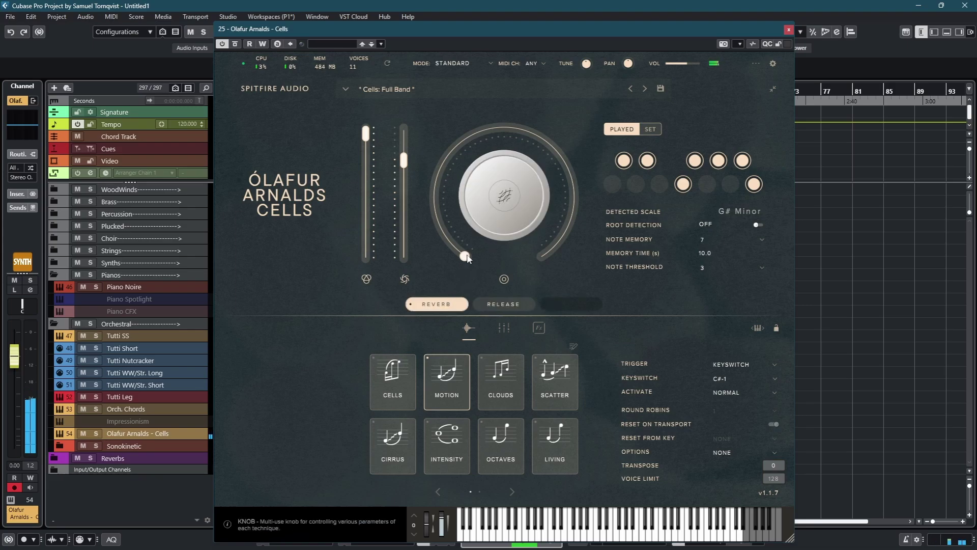
drag(464, 256, 492, 311)
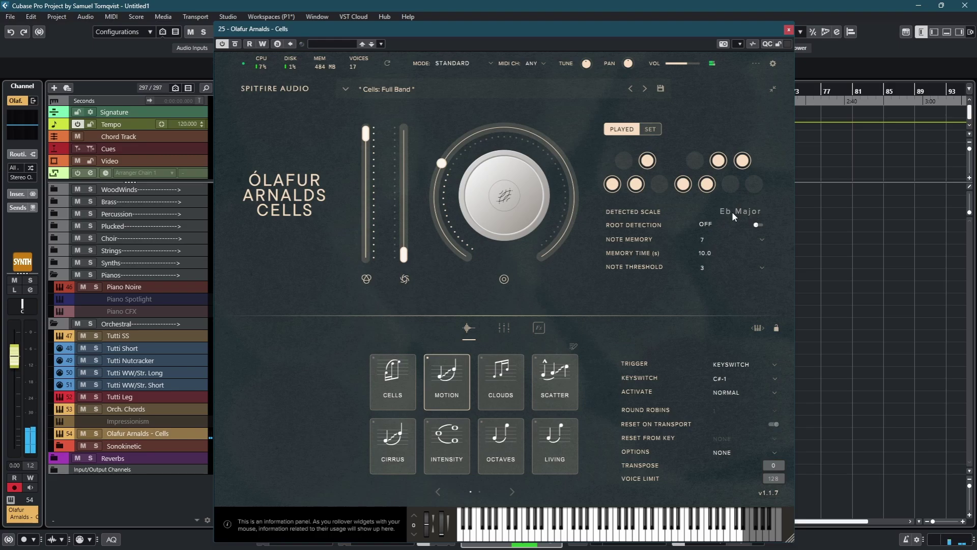
Step: Change the scale mode from Played to Set and look through the available keys and scales
click(652, 131)
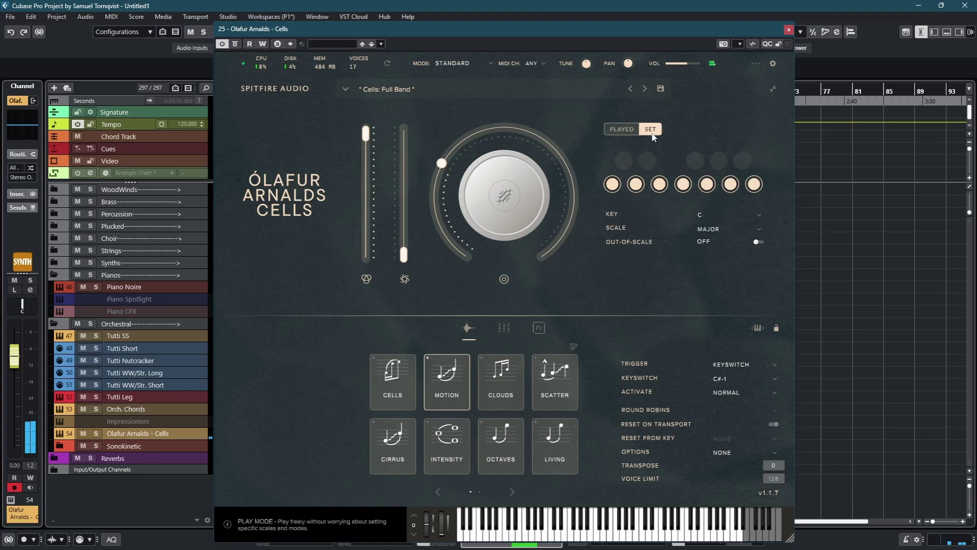
click(759, 217)
click(662, 278)
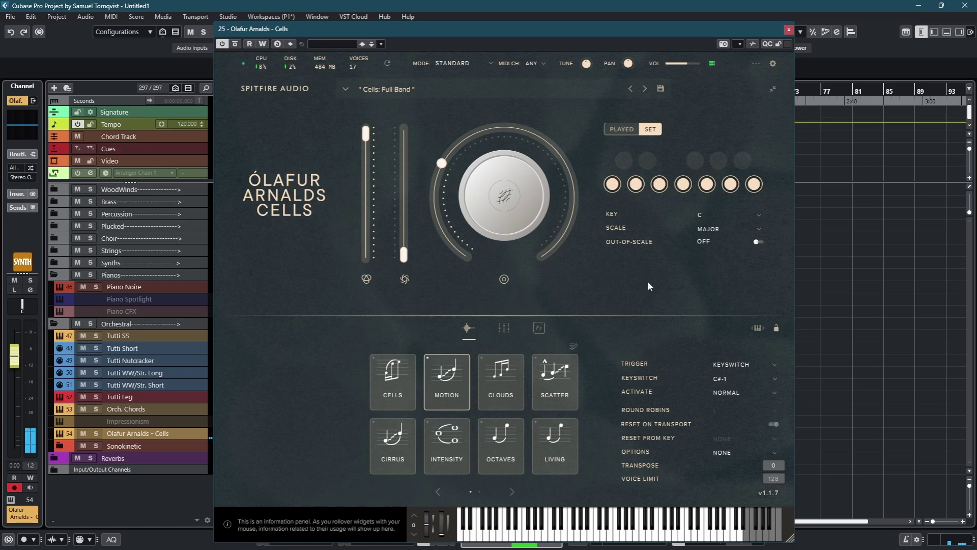
click(758, 230)
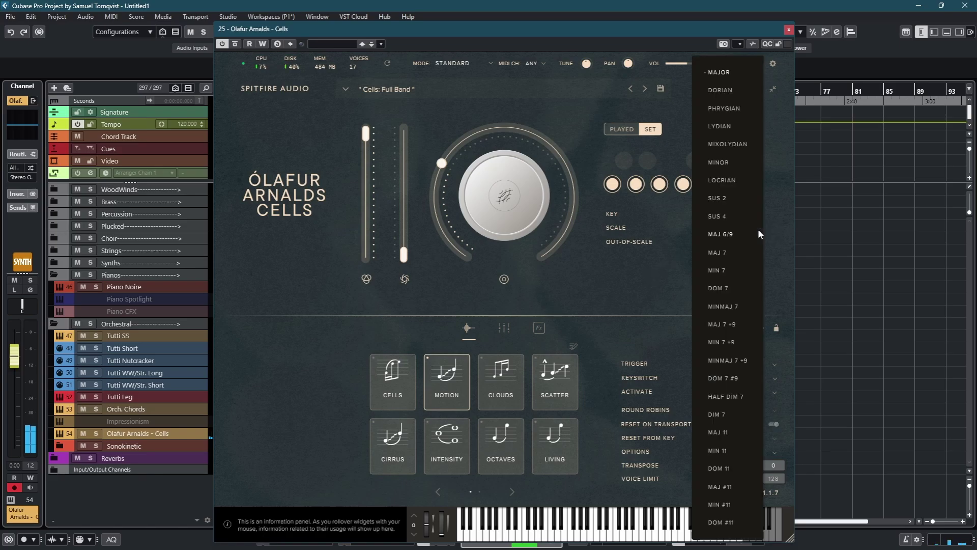
click(678, 288)
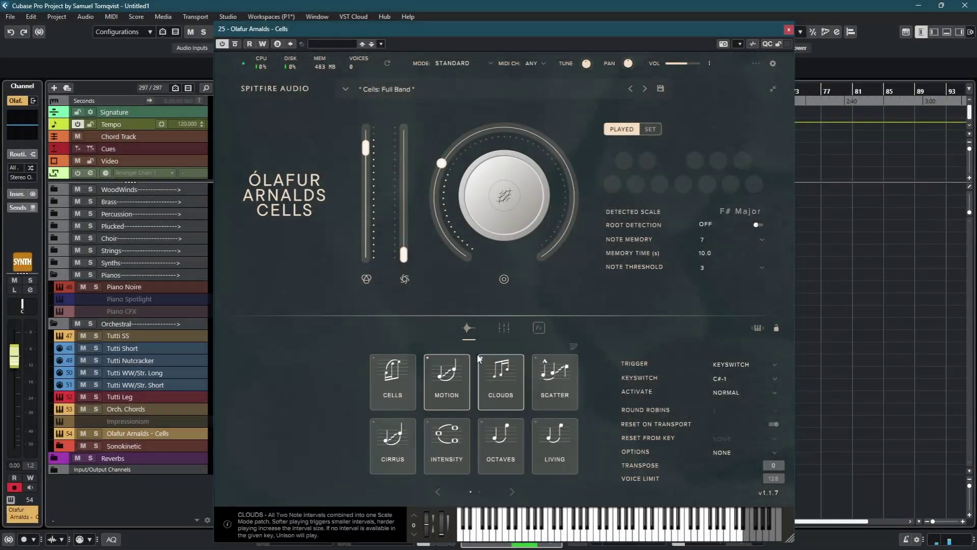
Step: Select the Clouds technique and review its signal mixer and effects controls, returning to the technique overview
click(502, 392)
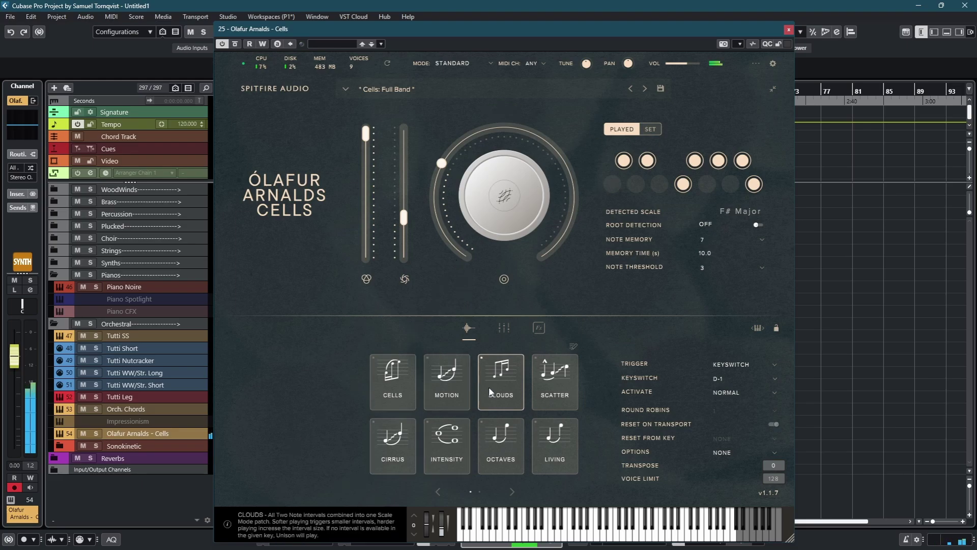
click(503, 329)
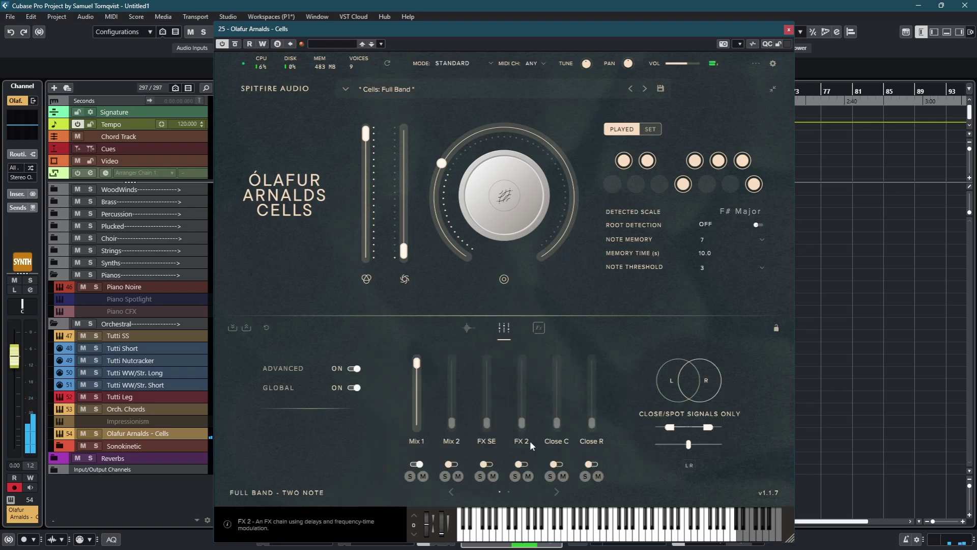
click(510, 491)
click(503, 492)
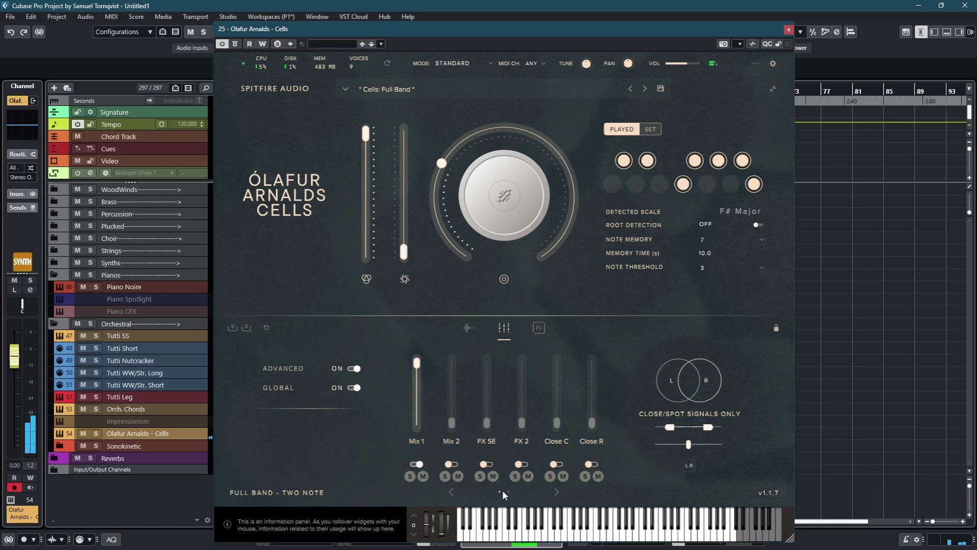
click(540, 332)
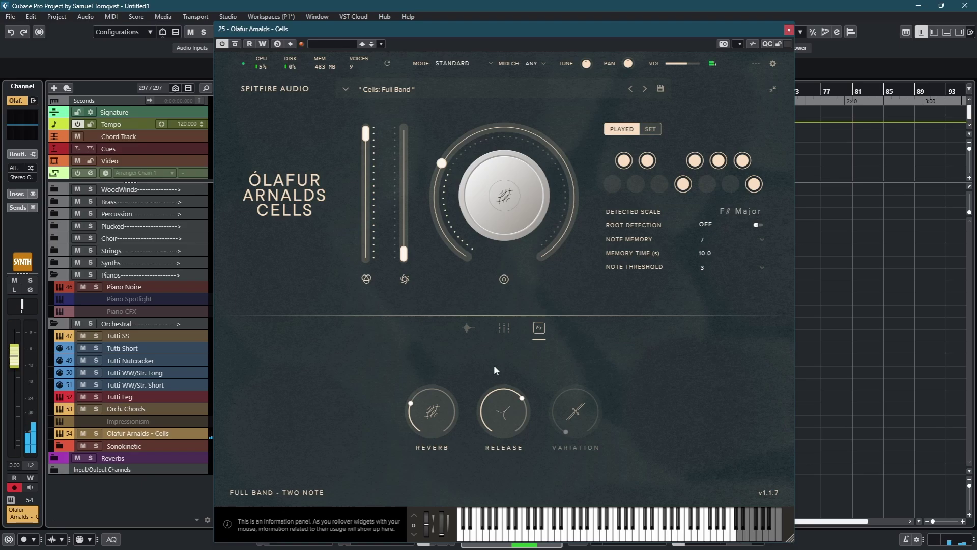
mouse_move(532, 417)
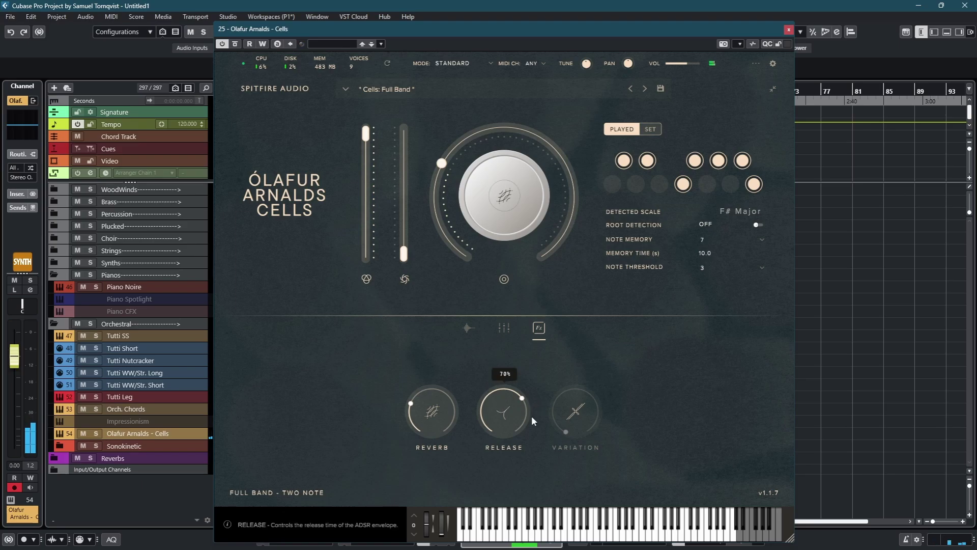
click(471, 332)
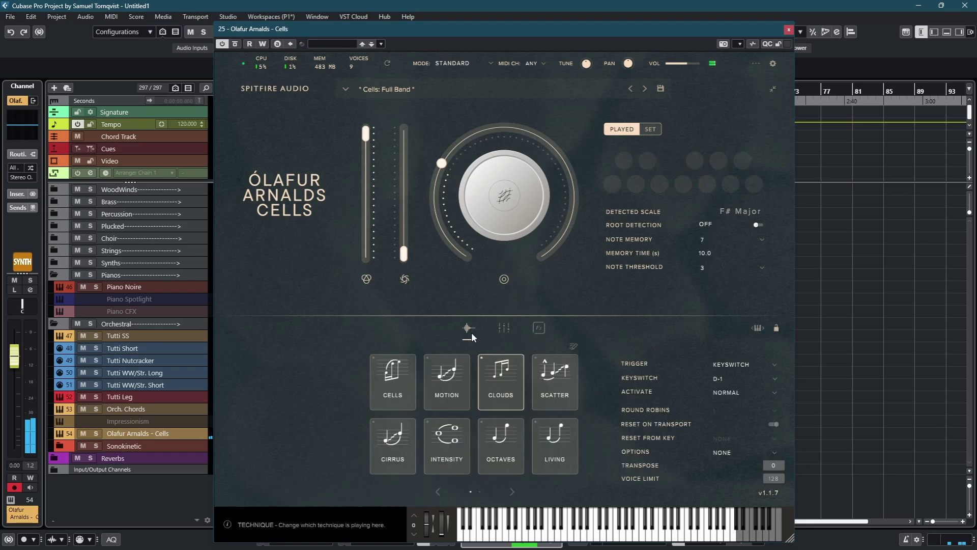
Step: Load the Synth preset from the Cells group and audition its Cells 2 and Cells 3 techniques
click(453, 90)
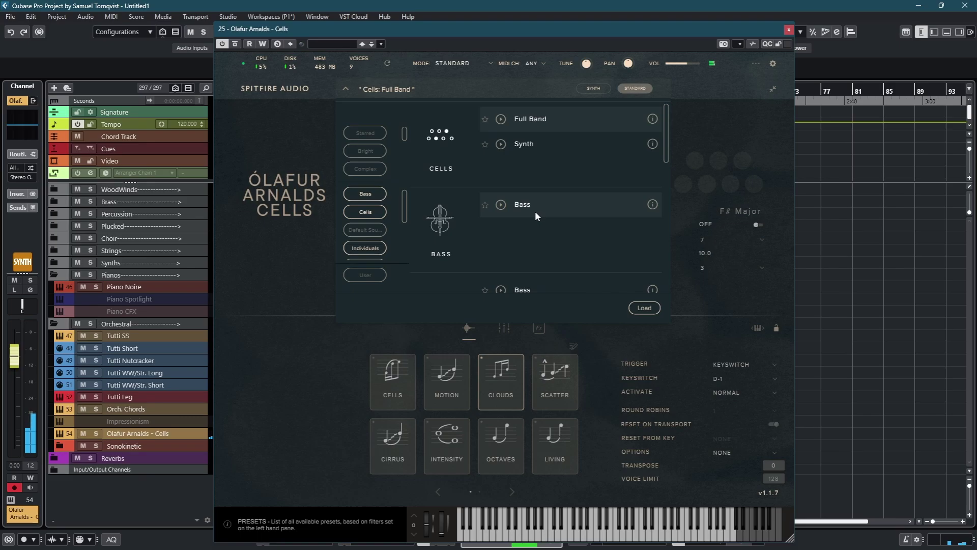
scroll(540, 213, down, 5)
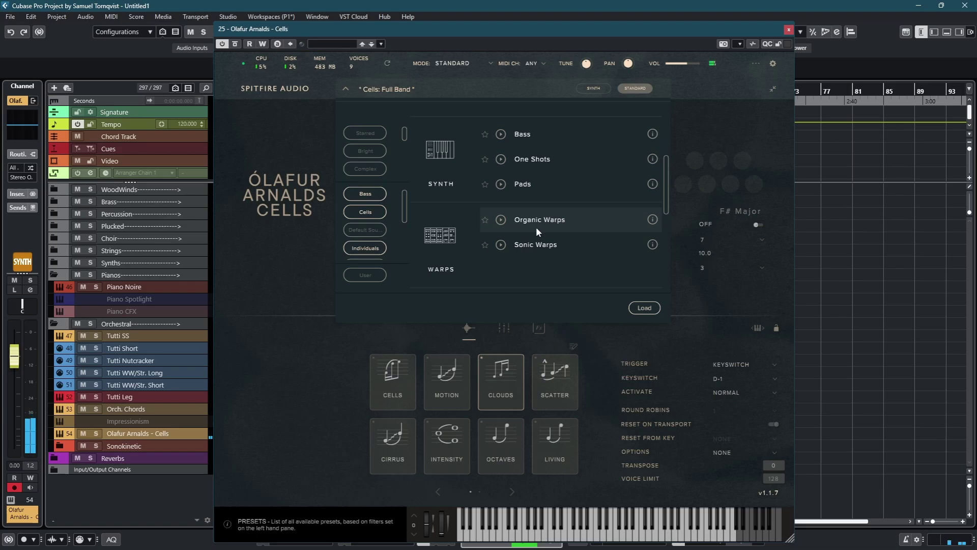
scroll(536, 228, down, 5)
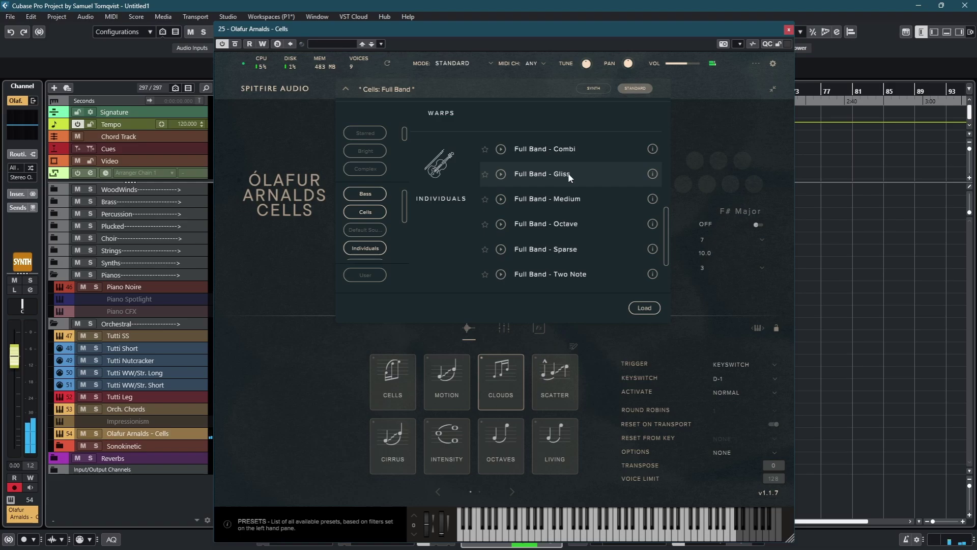
scroll(570, 176, down, 3)
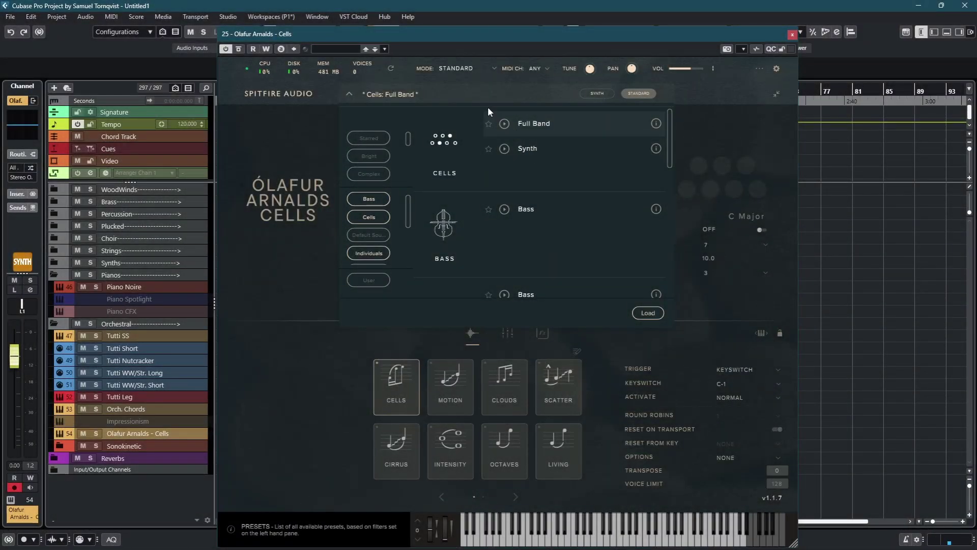
double_click(548, 148)
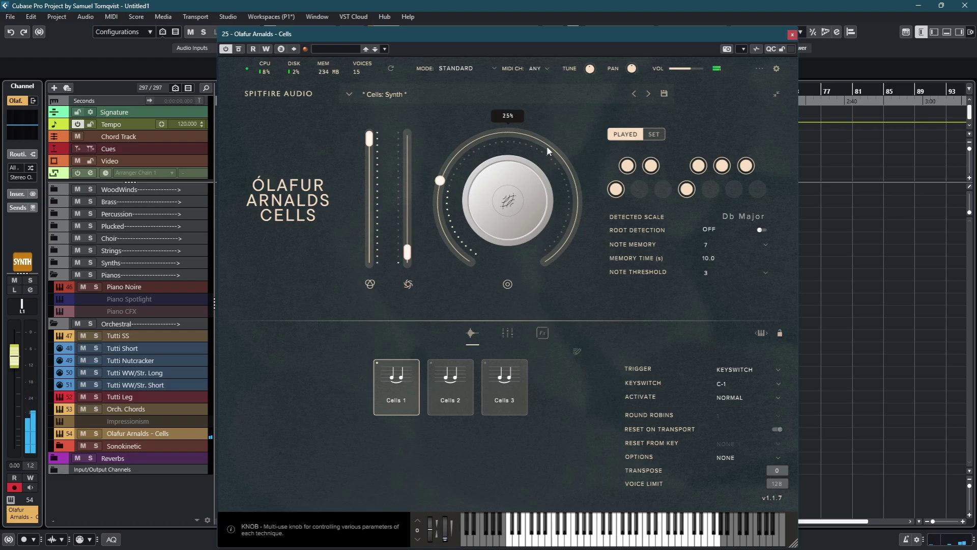
click(462, 393)
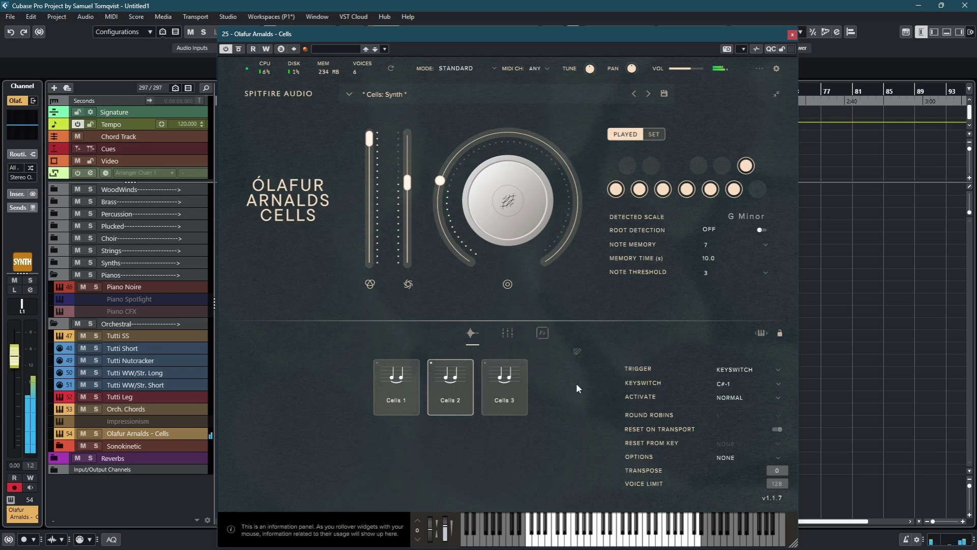
click(517, 381)
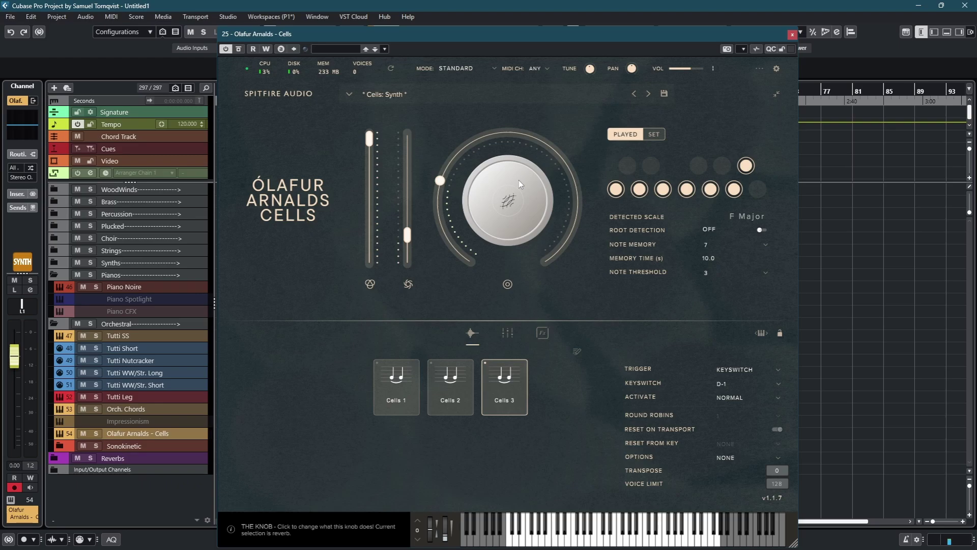
Step: Load the Bass preset from the Synth group and audition the Sub Stab, Short Stab 20 and Short Sub 20 techniques
click(447, 89)
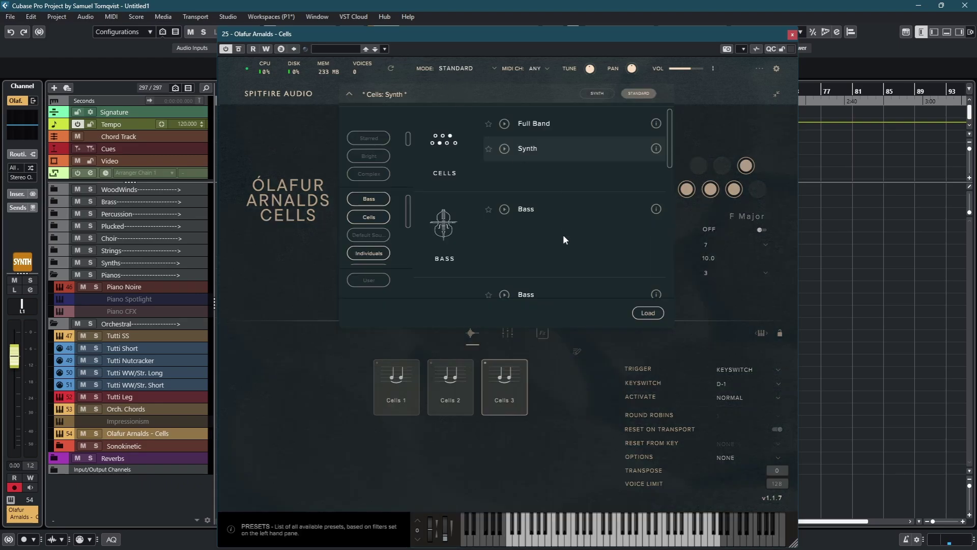
scroll(563, 235, down, 3)
double_click(551, 188)
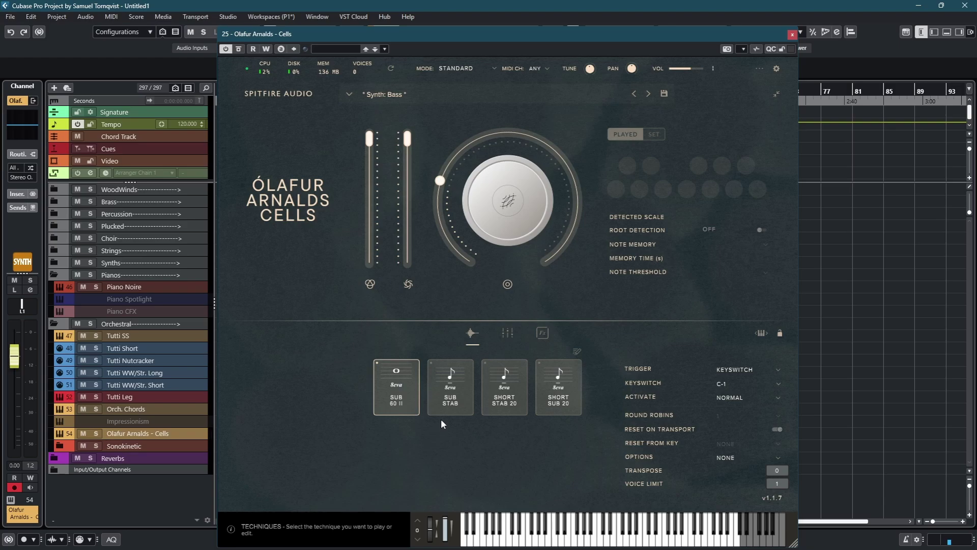
click(453, 404)
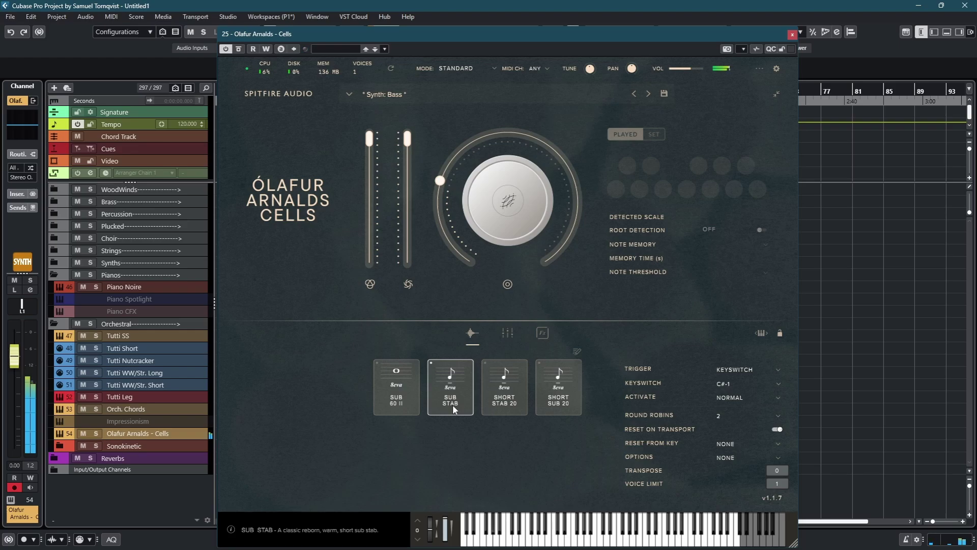
click(502, 405)
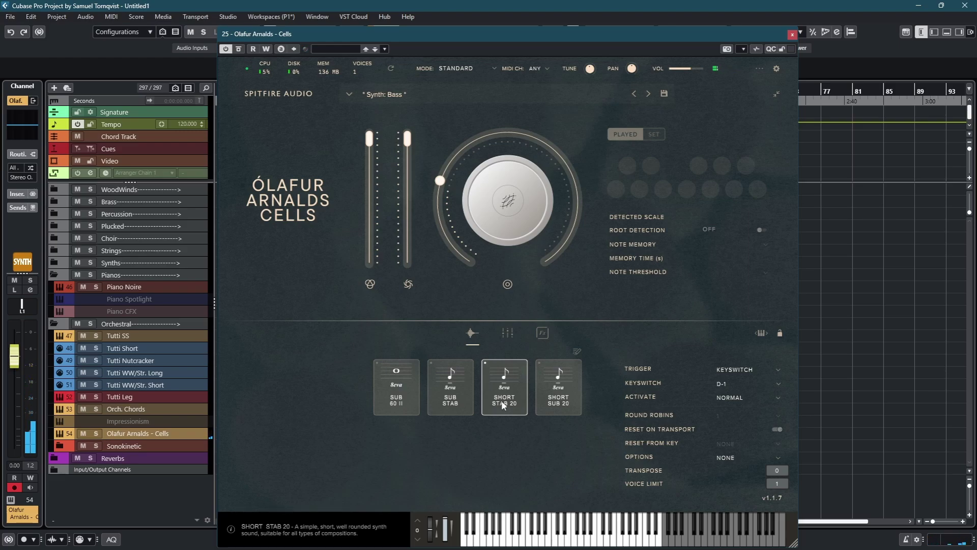
click(565, 378)
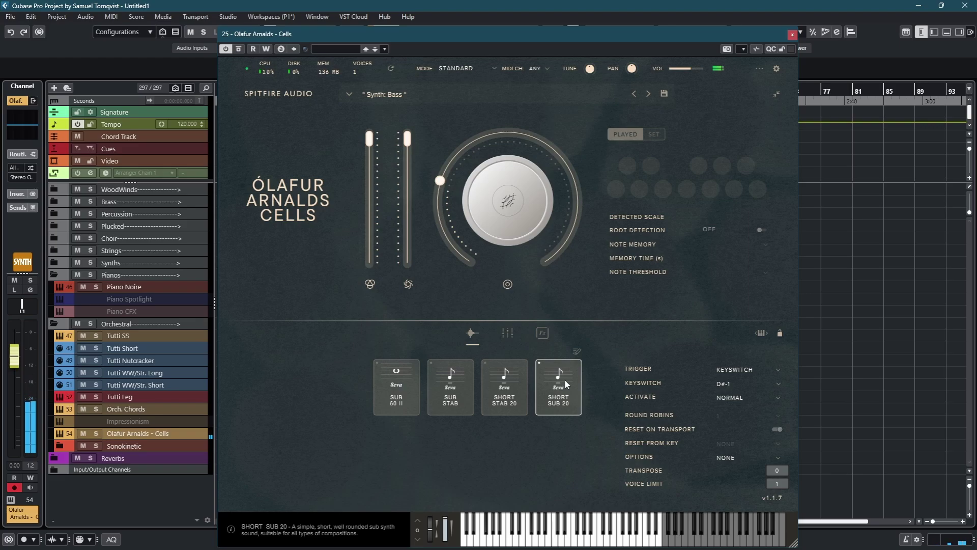
Step: Load the One Shots preset from the Synth group and audition the Swell 60, Ratatattat 3 and Single Hits techniques
click(350, 93)
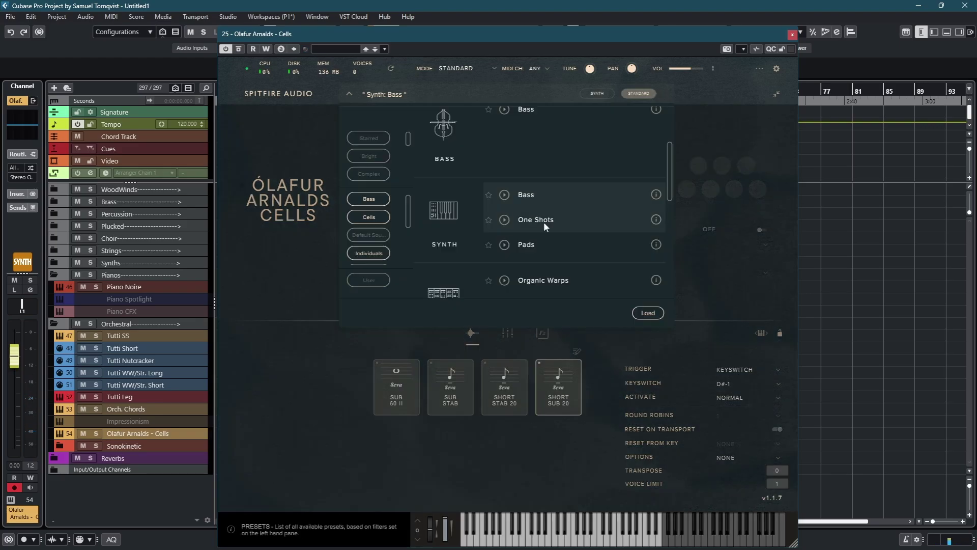
scroll(544, 224, down, 1)
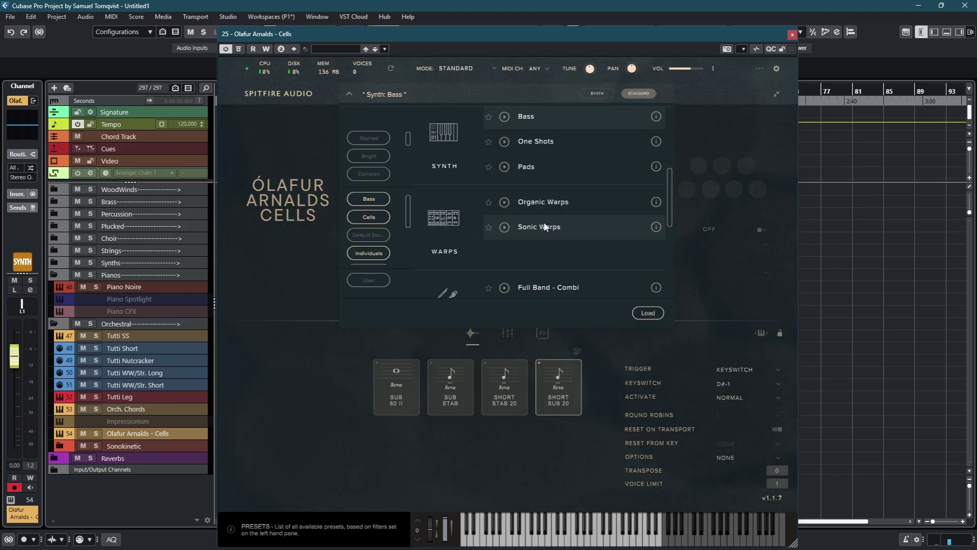
double_click(544, 142)
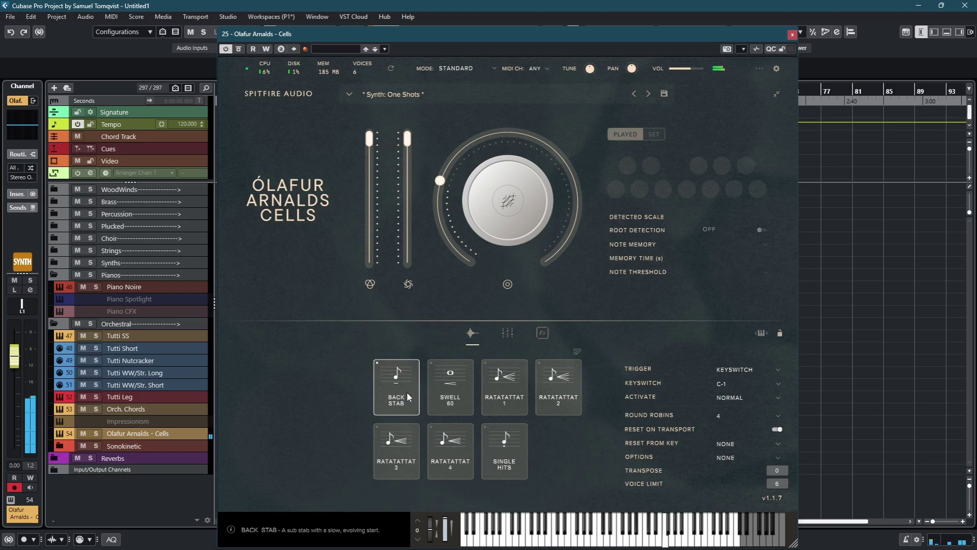
click(440, 401)
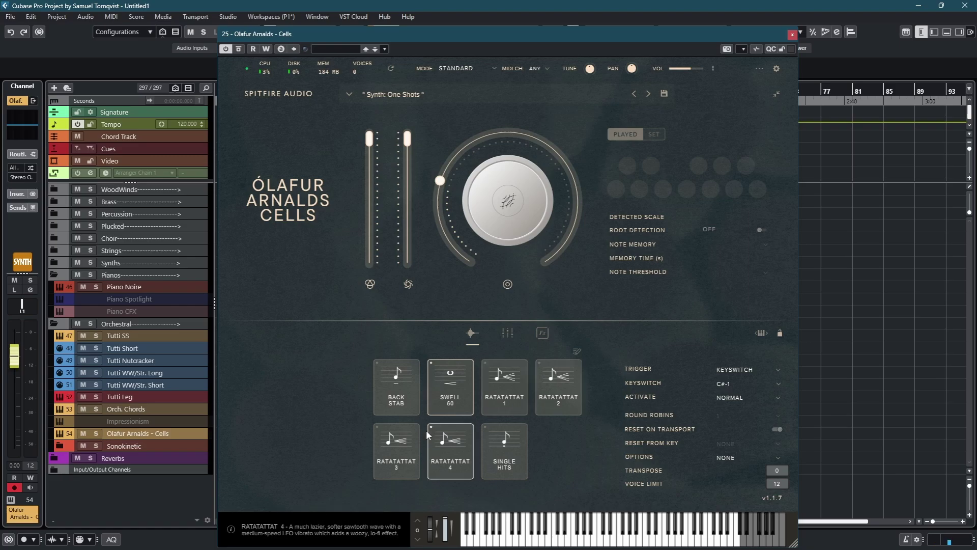
click(397, 451)
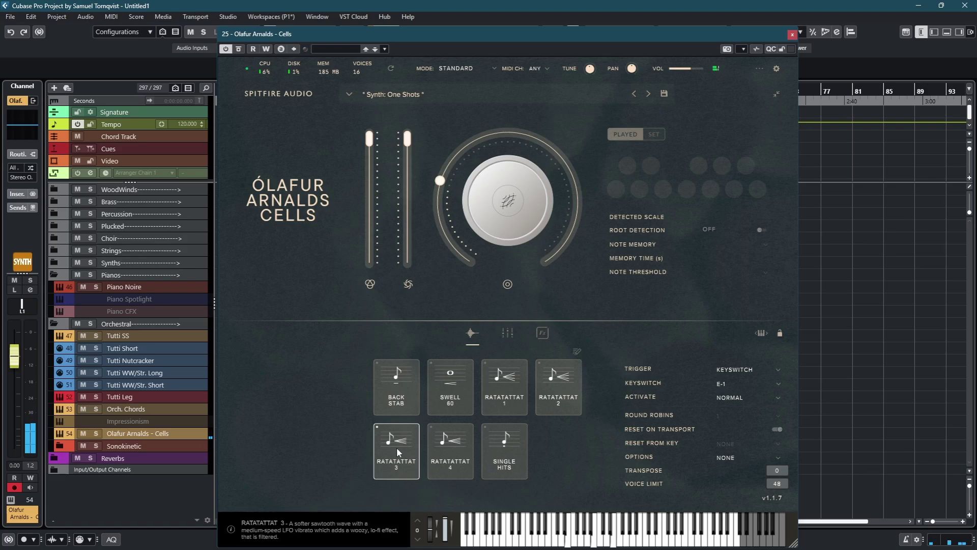
click(516, 443)
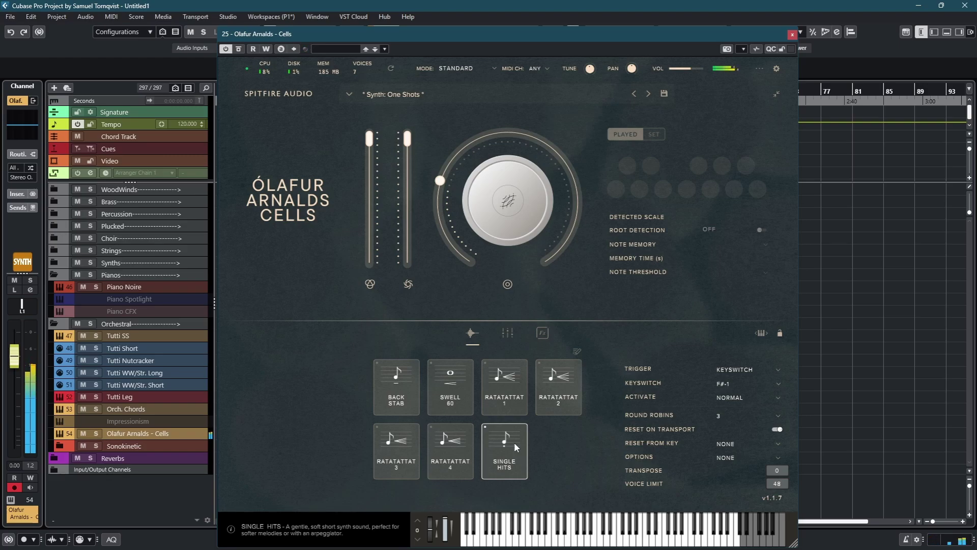
Step: Load the Pads preset from the Synth group and select PS Waves 3 on the second page of techniques
click(420, 96)
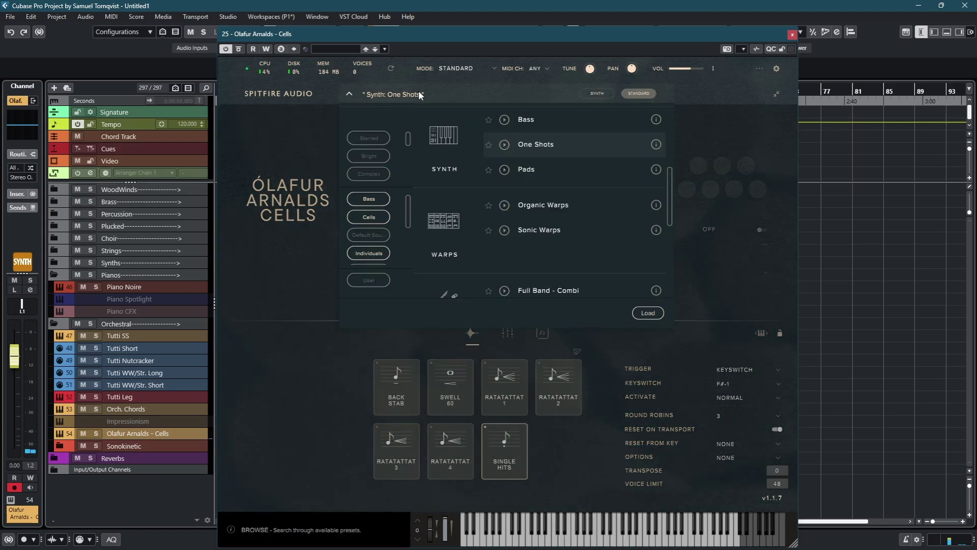
click(530, 170)
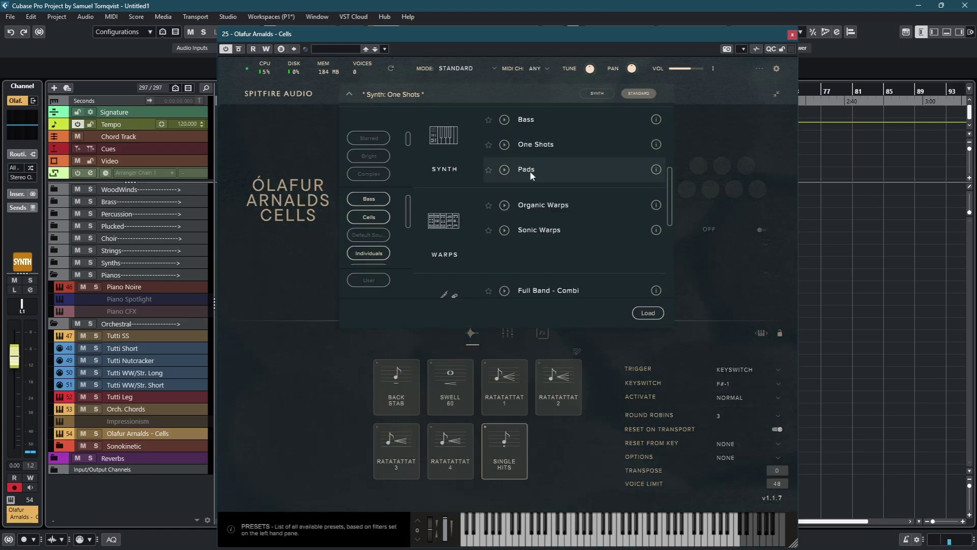
double_click(530, 170)
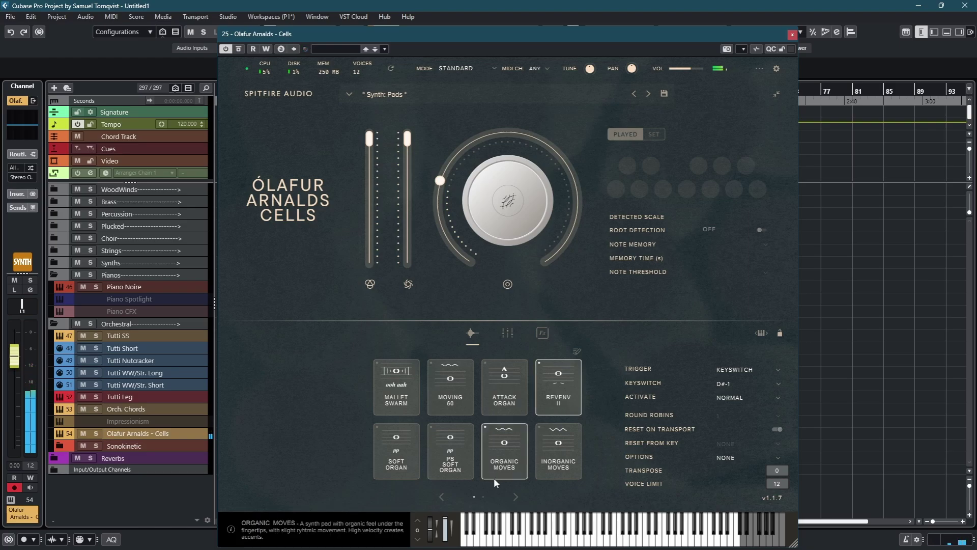
click(483, 495)
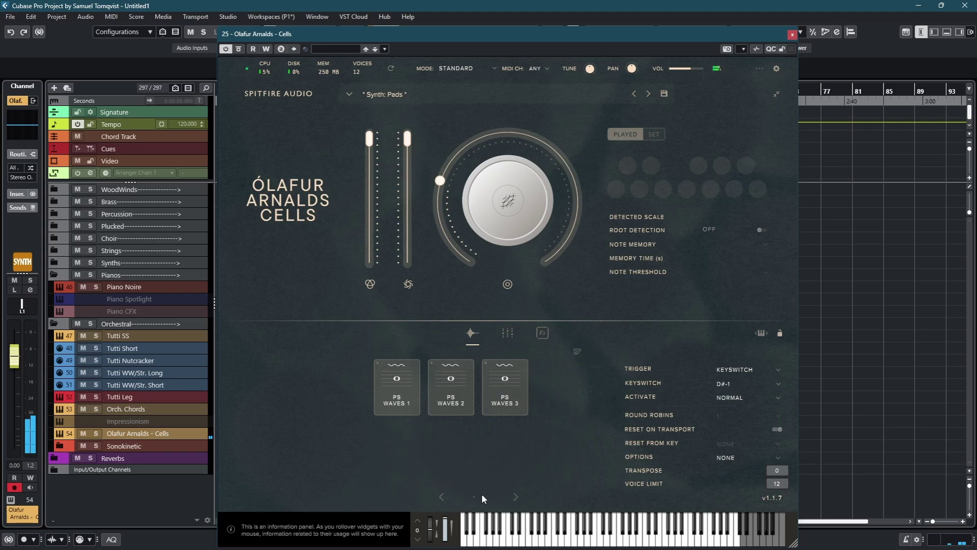
click(506, 400)
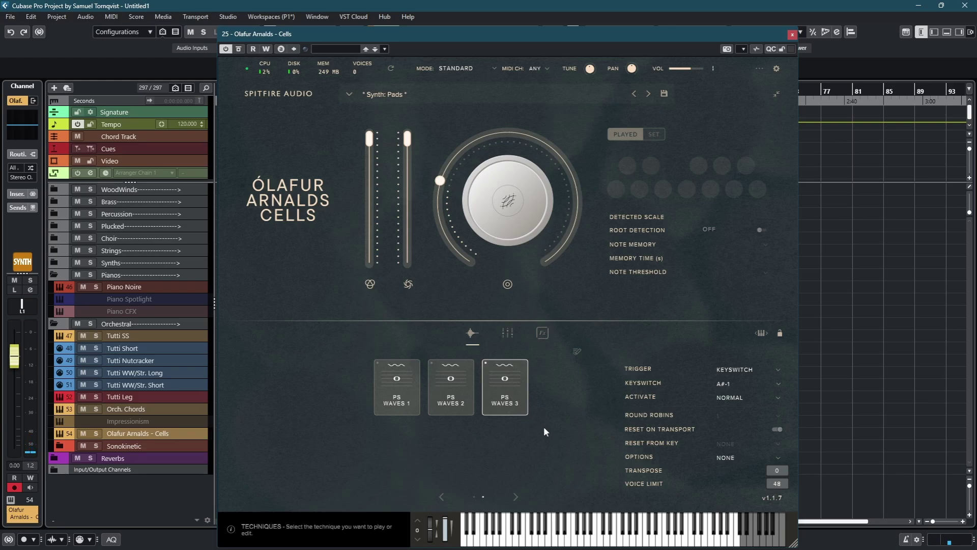
Step: Load the Organic Warps preset from the Warps group and audition its Submerged Strings technique
click(432, 99)
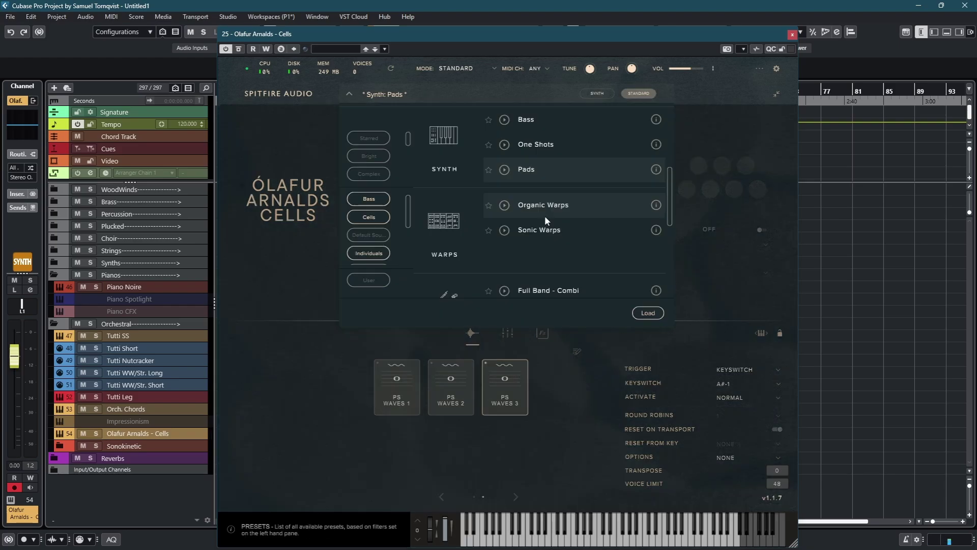
double_click(545, 215)
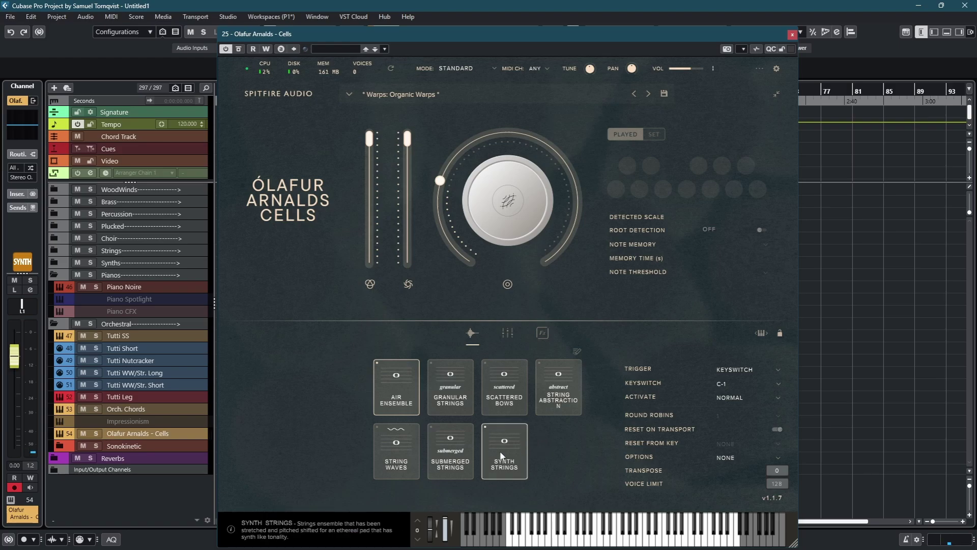
click(448, 460)
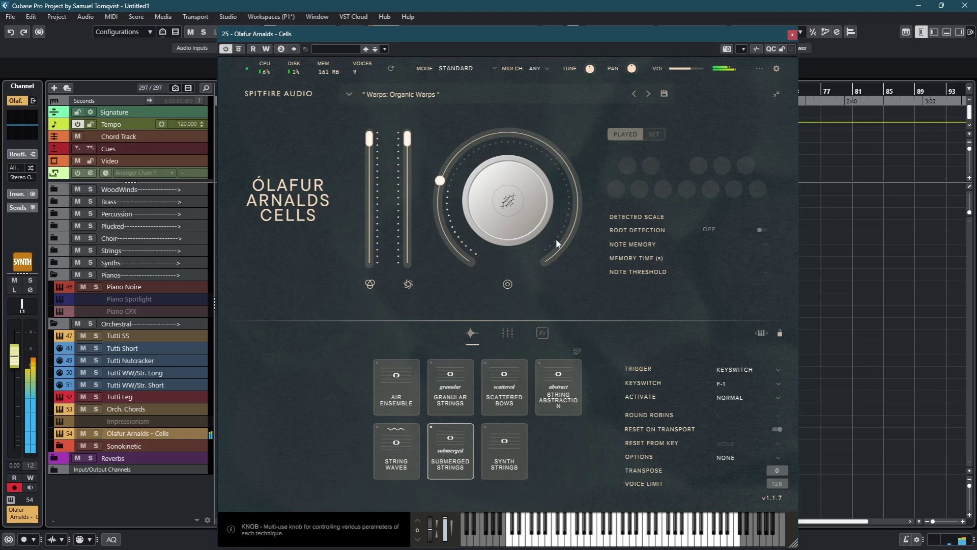
Step: Load the Sonic Warps preset from the Warps group and audition Tape Mild and, on the second page, Tape High Sustained Note
mouse_move(534, 163)
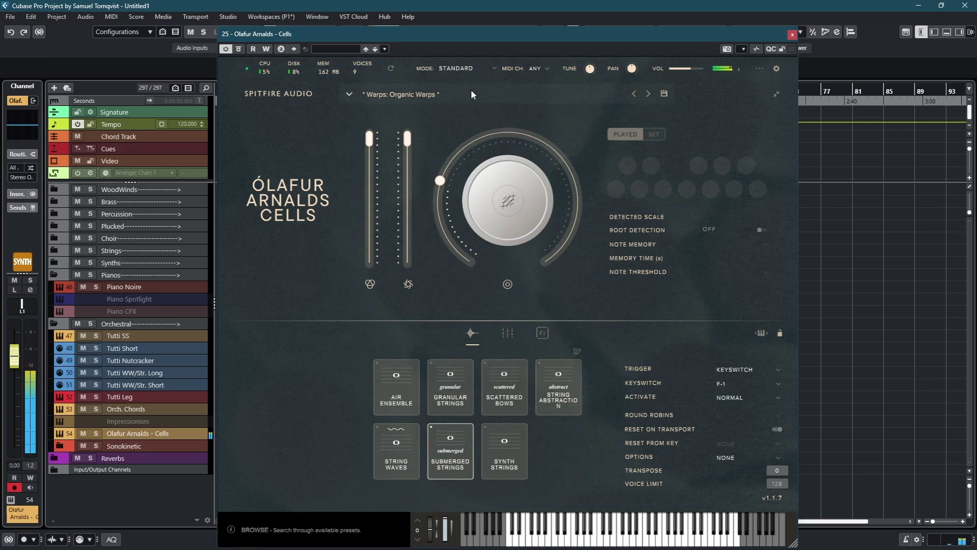
click(456, 93)
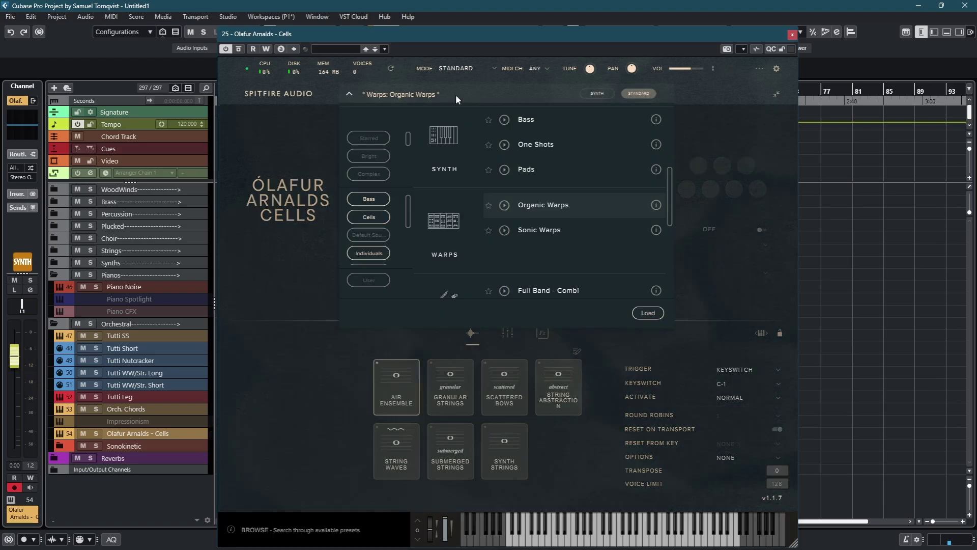
double_click(533, 231)
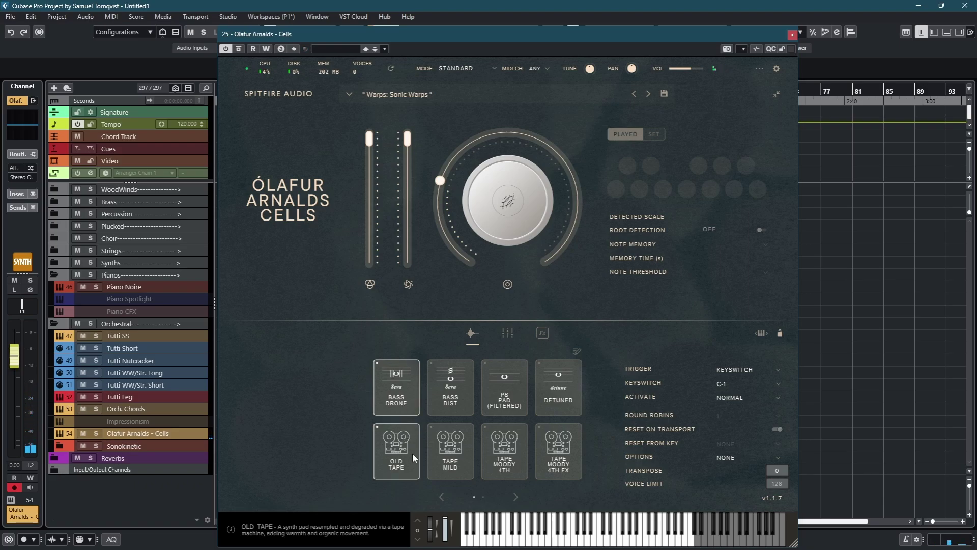
click(458, 465)
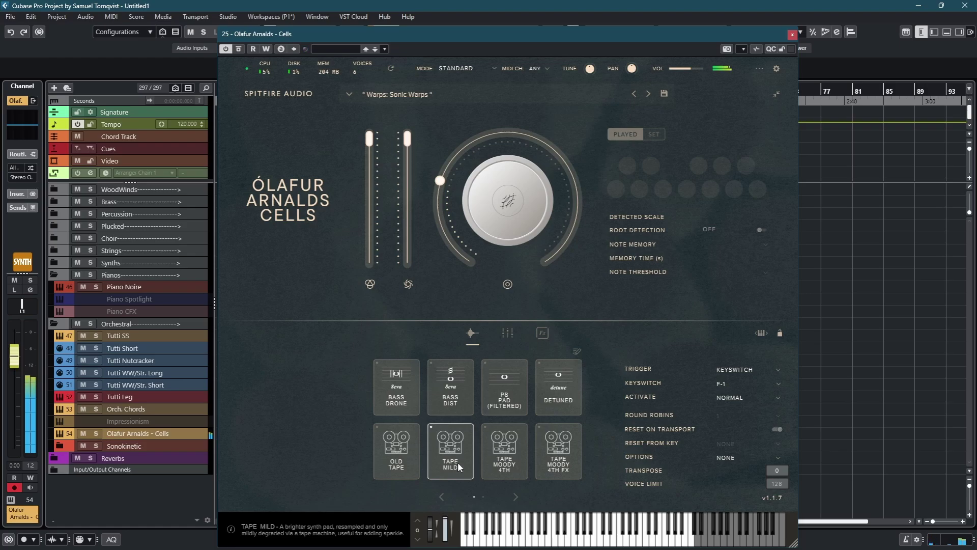
click(484, 497)
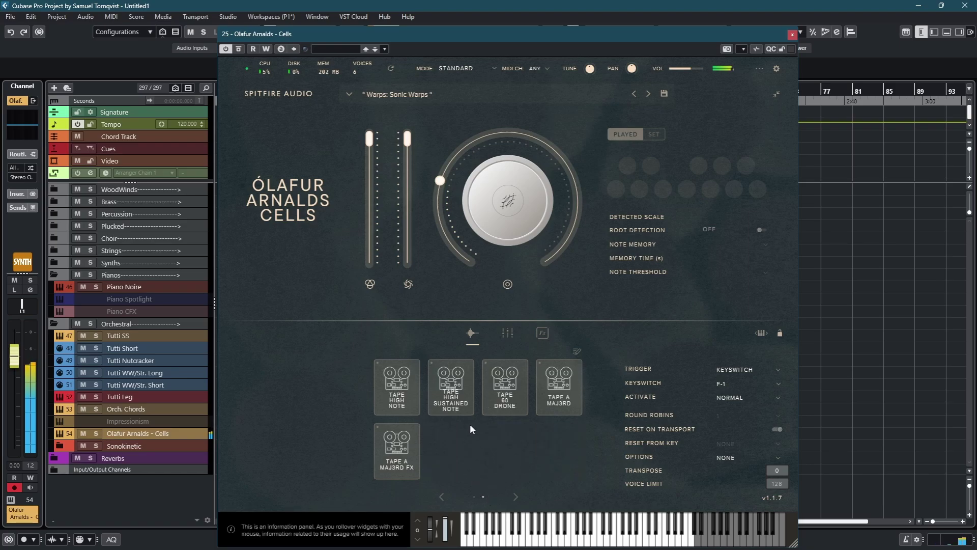
click(457, 408)
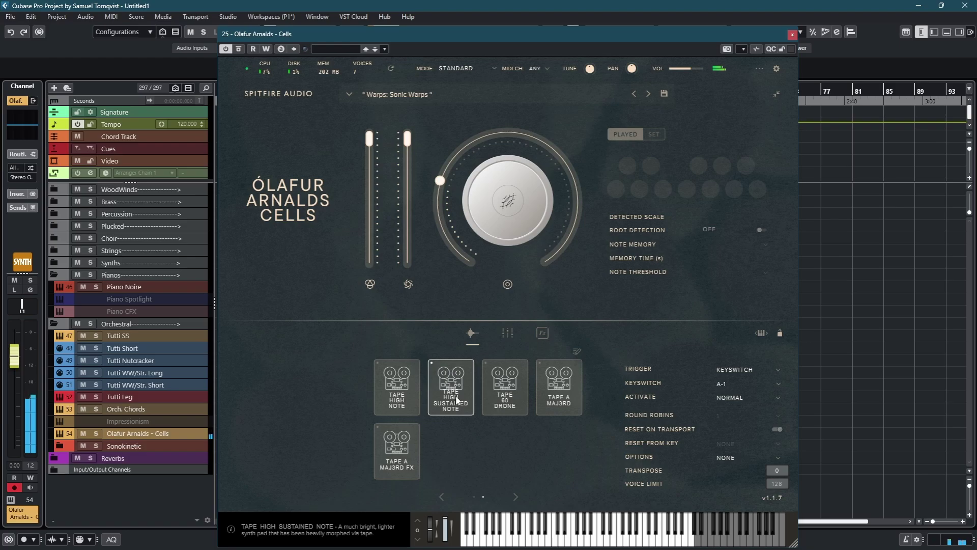
Step: Load the Full Band - Medium preset from the Individuals group and audition the Long Medium Maj 2nd, Min 3rd and Perf 4th techniques
click(395, 94)
scroll(569, 249, down, 2)
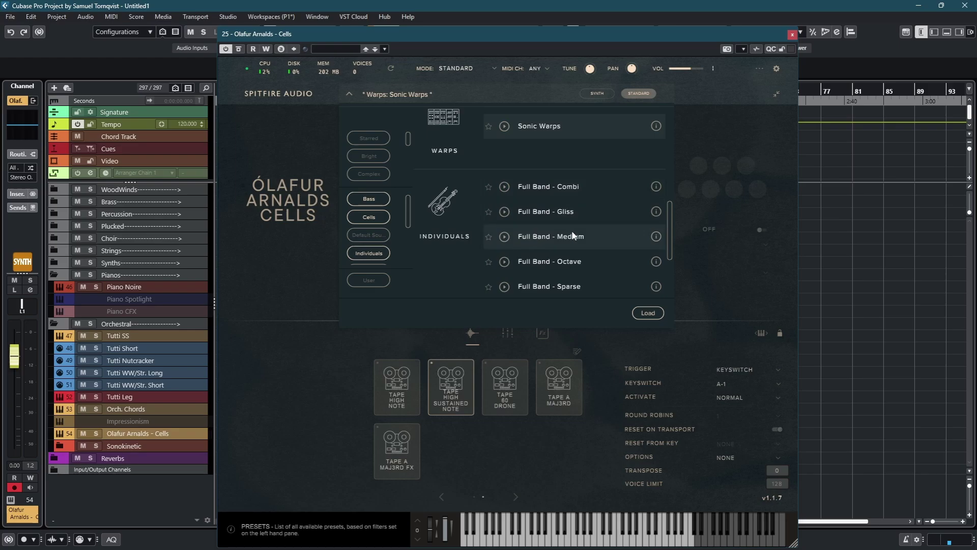
scroll(572, 238, down, 2)
scroll(572, 238, up, 2)
double_click(564, 240)
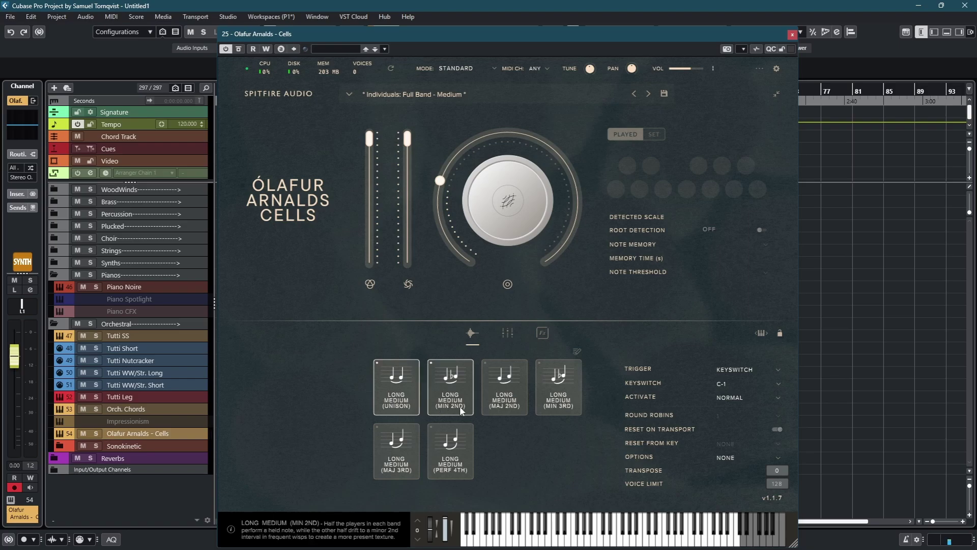
click(512, 399)
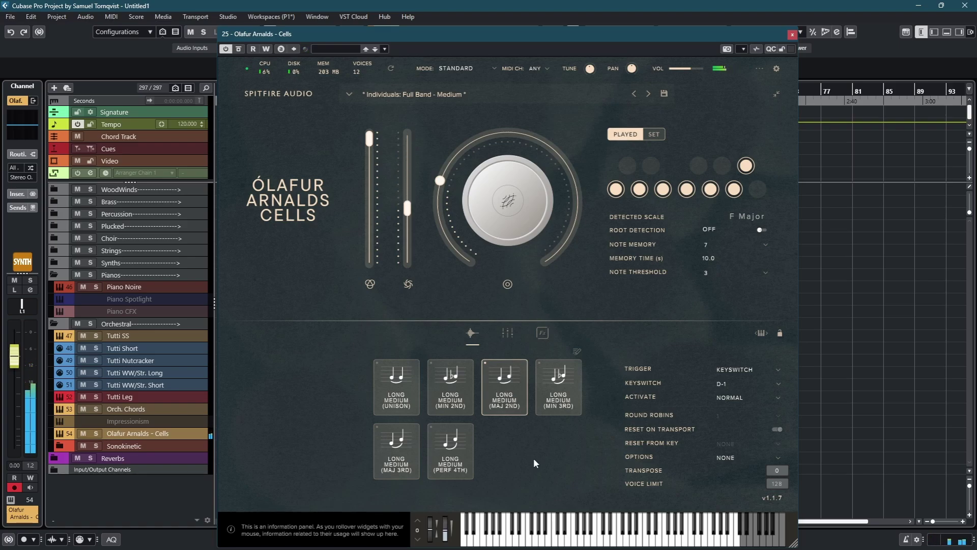
click(570, 408)
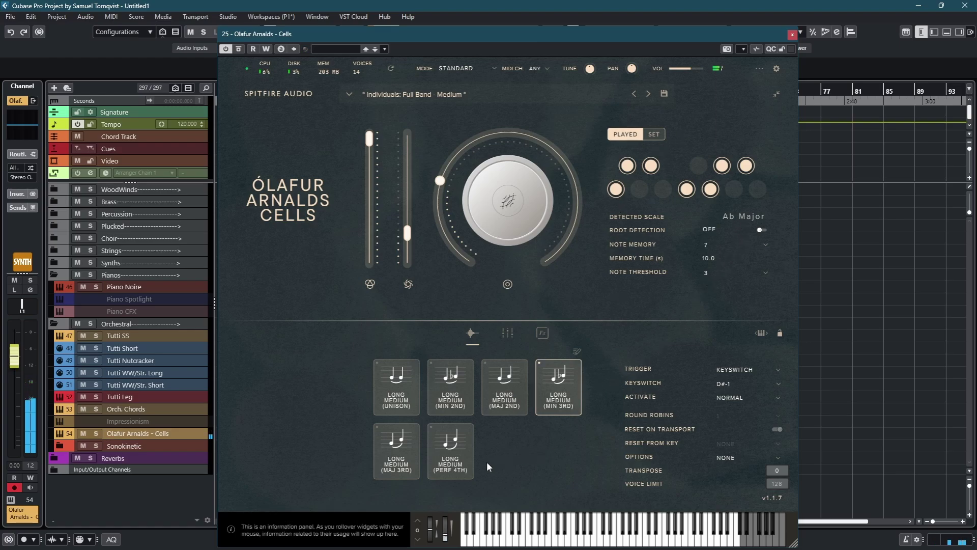
click(460, 463)
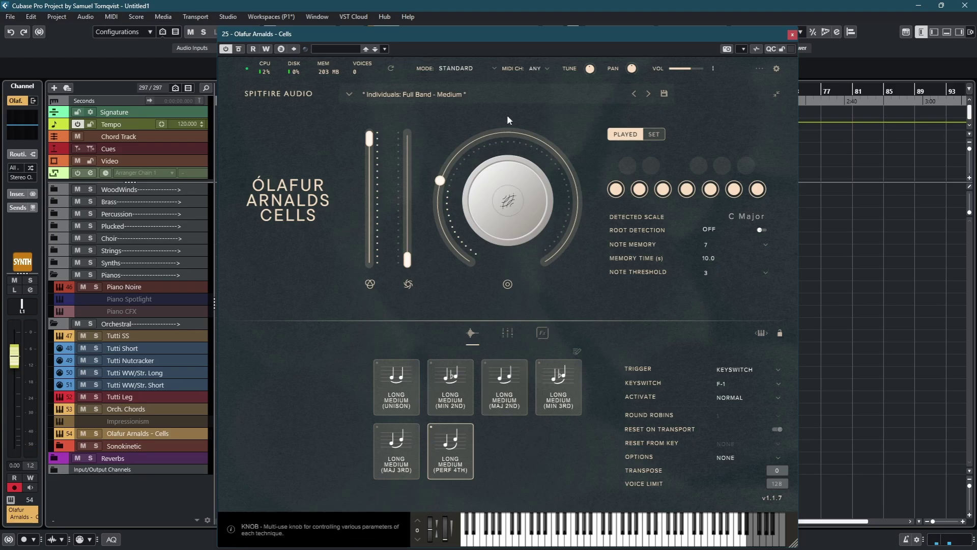
Step: Load the Synth - Cells 1 preset from the Individuals group and look through both pages of its techniques
click(498, 92)
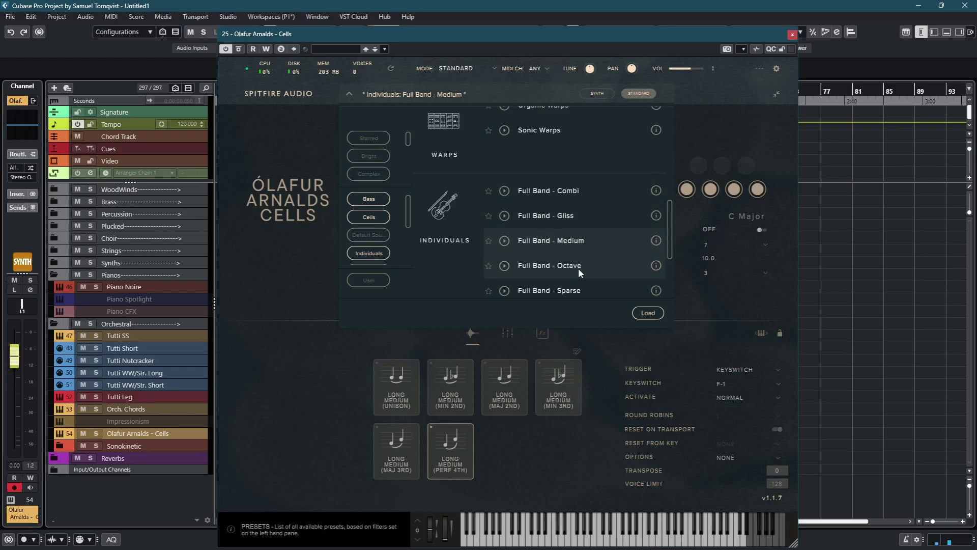
scroll(579, 273, down, 2)
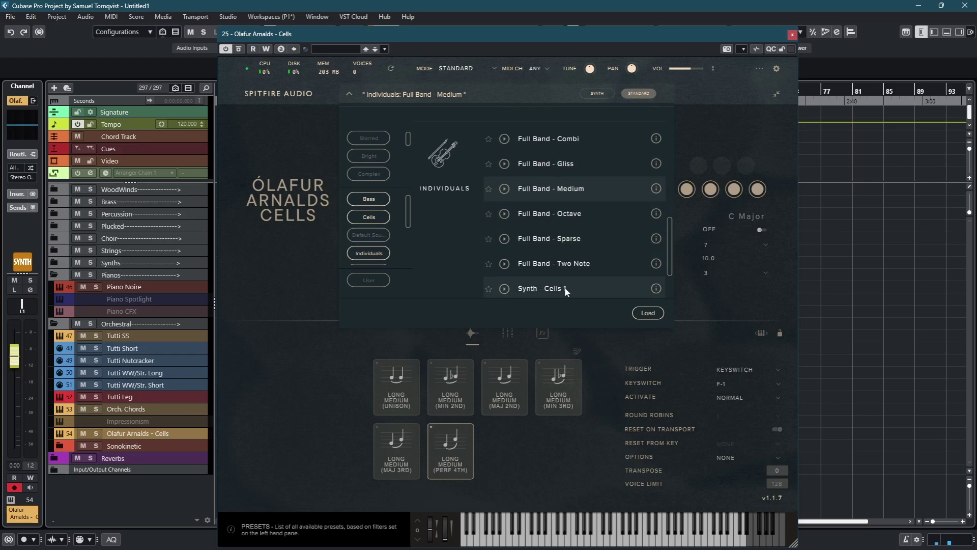
scroll(564, 286, down, 2)
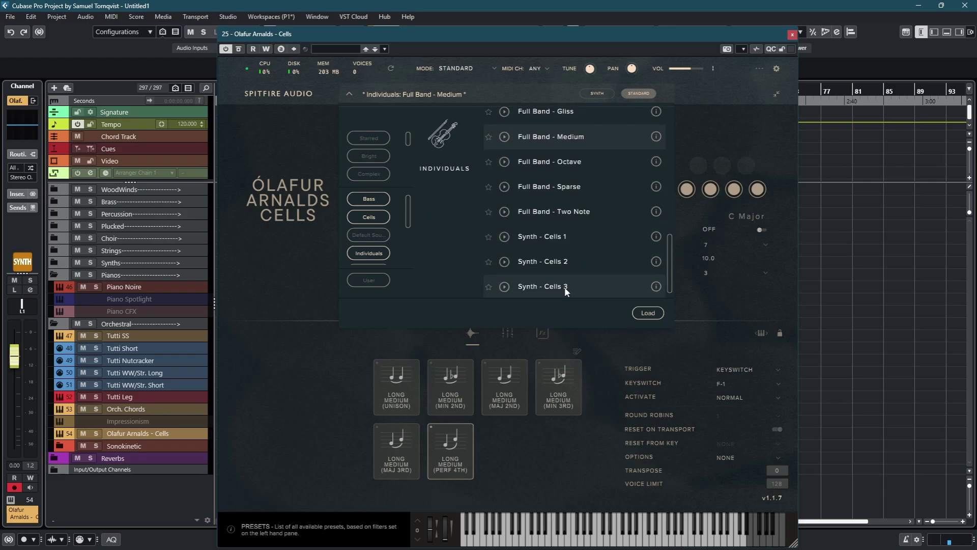
double_click(561, 245)
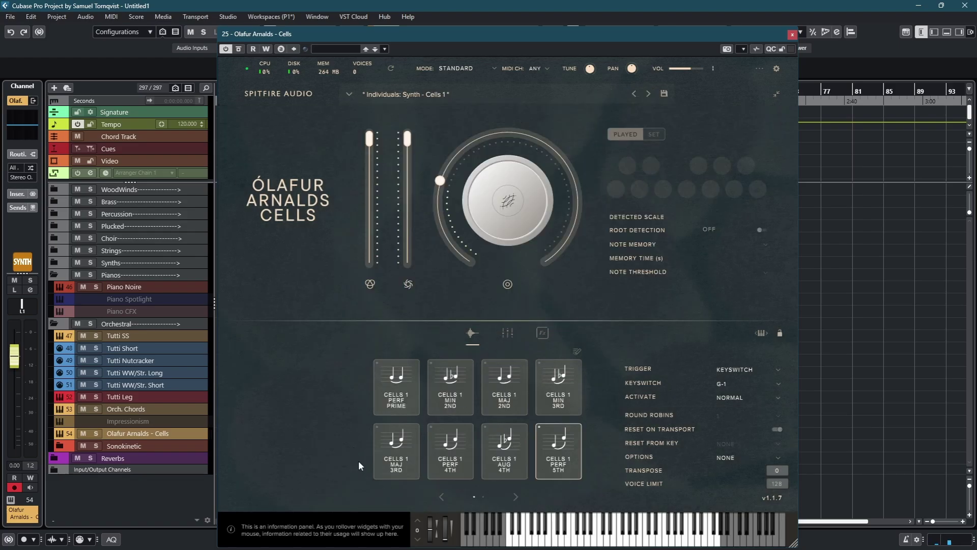
click(488, 497)
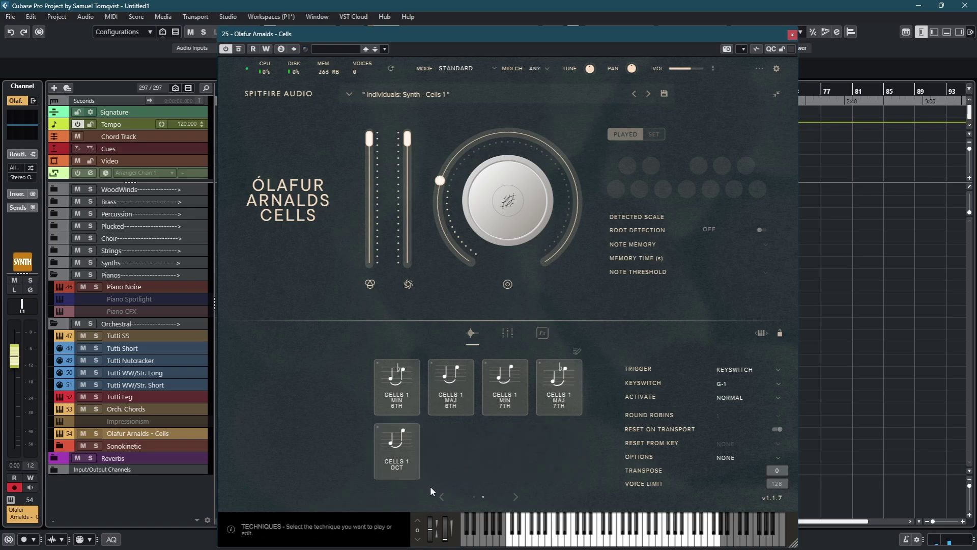
click(474, 497)
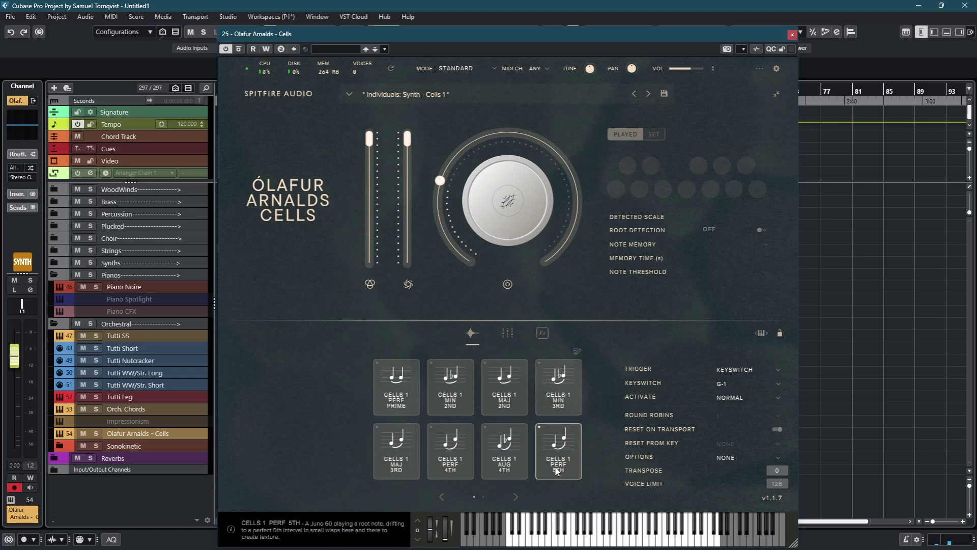